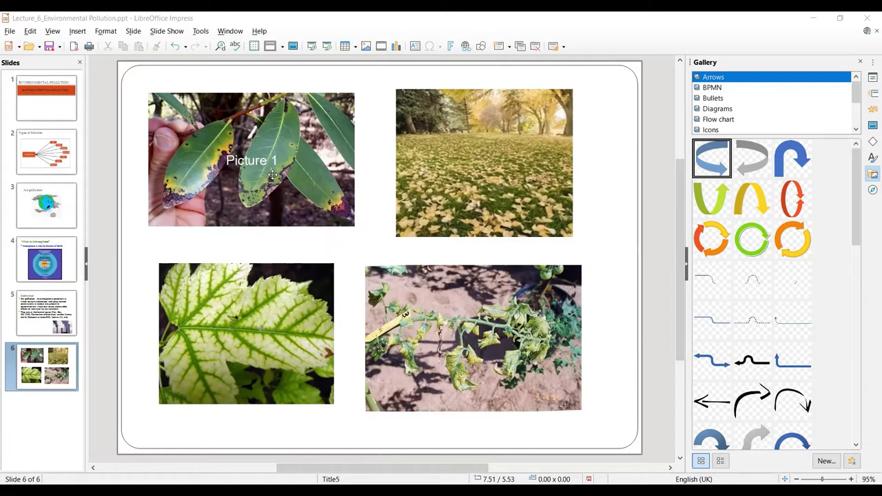
Enlarge the Picture 1 leaf image on slide 6 to about 10.50 × 6.97 cm.
{"action": "left_click", "coordinate": [272, 176]}
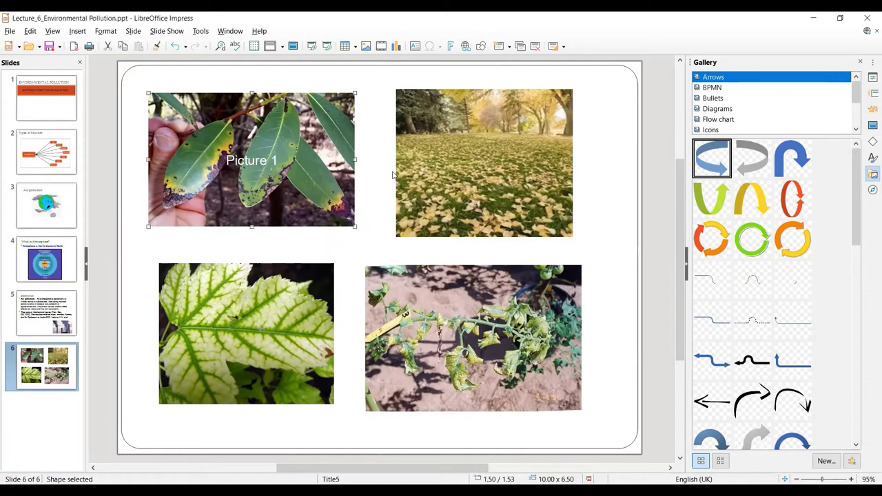
{"action": "left_click", "coordinate": [512, 171]}
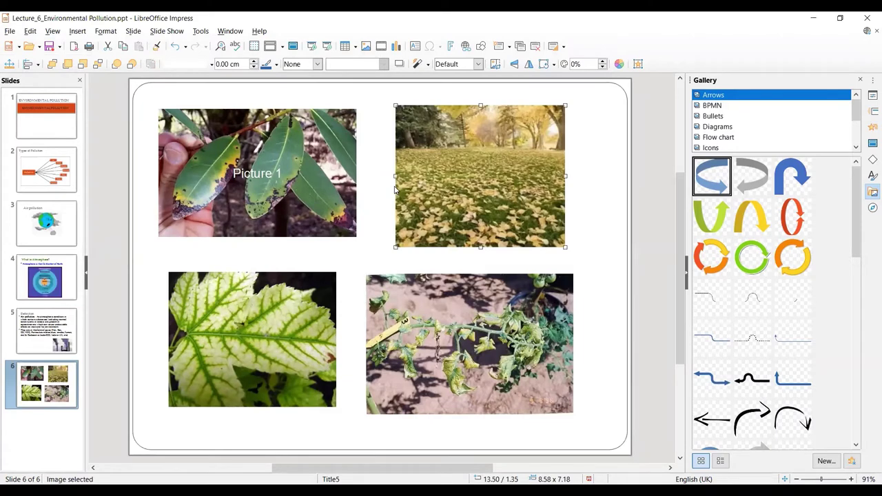
{"action": "left_click", "coordinate": [308, 182]}
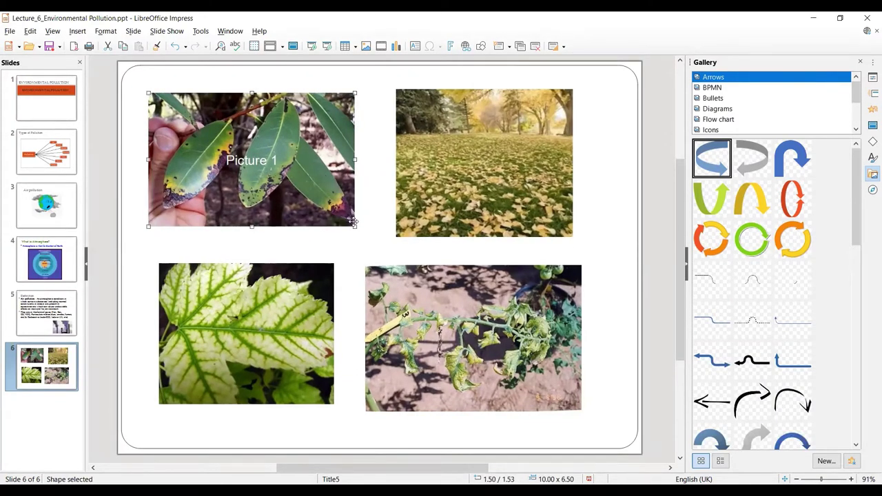
{"action": "left_click_drag", "start_coordinate": [355, 228], "coordinate": [360, 240]}
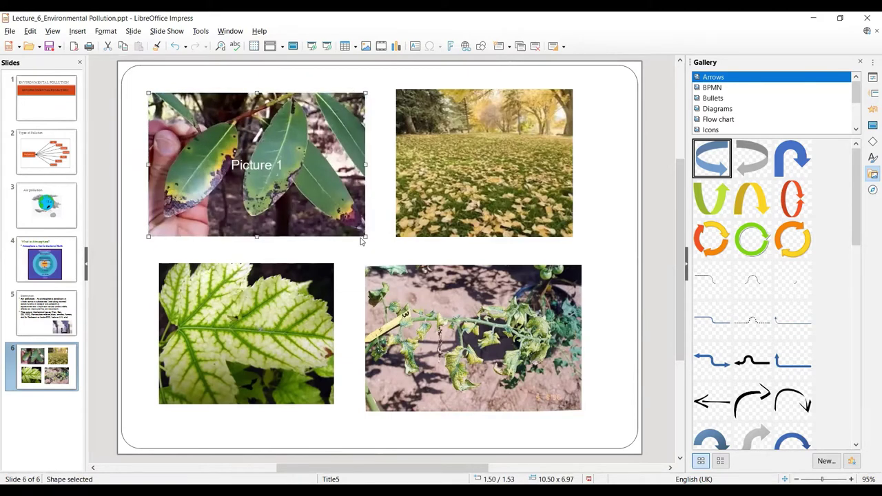
Select individual pictures on the slide, select all objects at once, and clear the selection.
{"action": "left_click", "coordinate": [568, 91]}
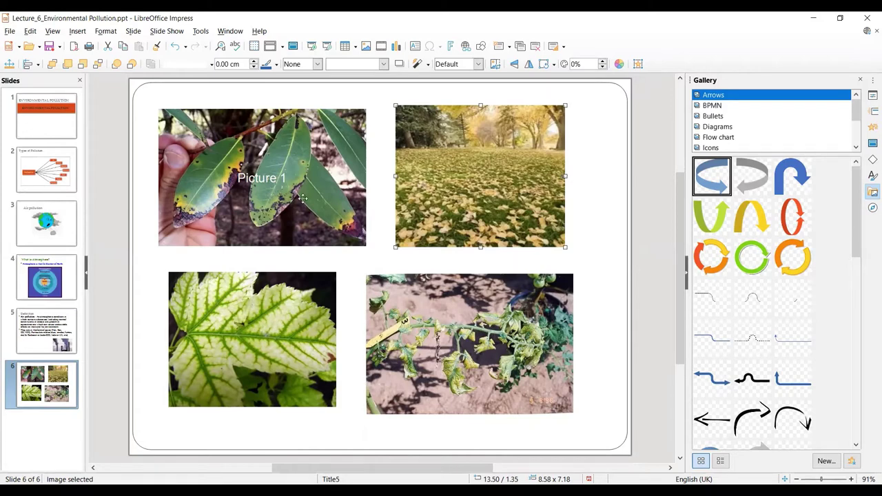
{"action": "left_click", "coordinate": [282, 198]}
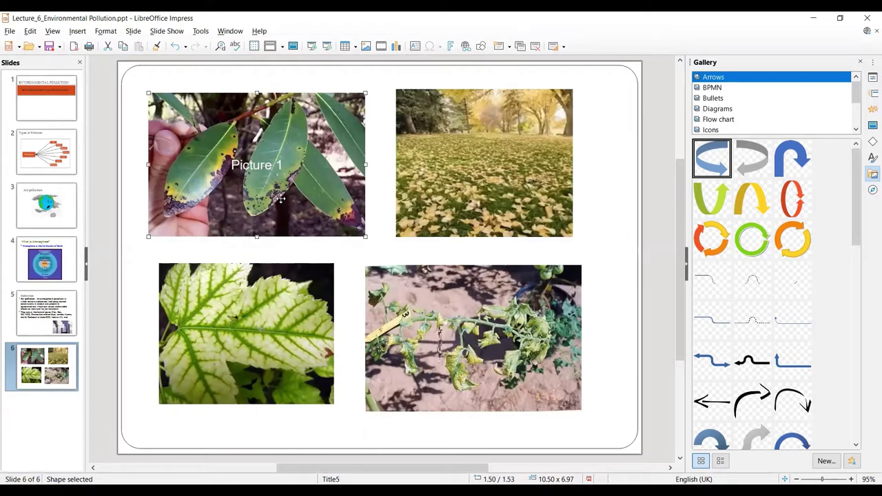
{"action": "left_click", "coordinate": [465, 188]}
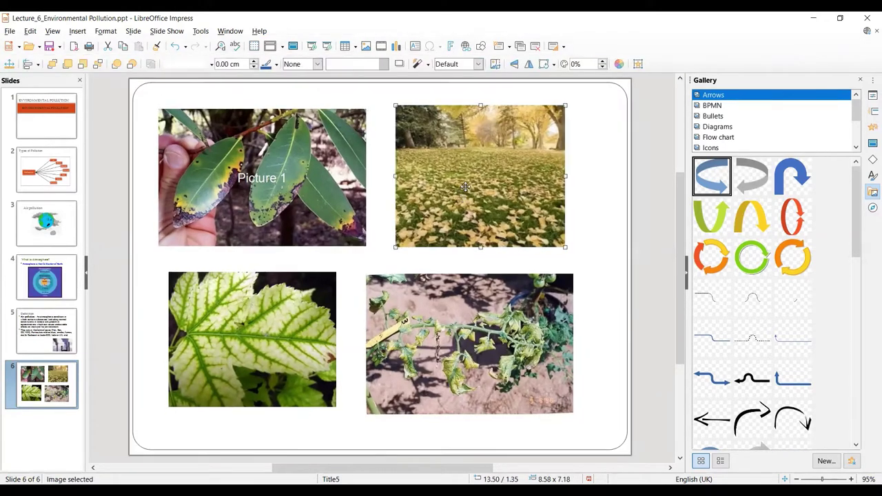
{"action": "left_click", "coordinate": [284, 323]}
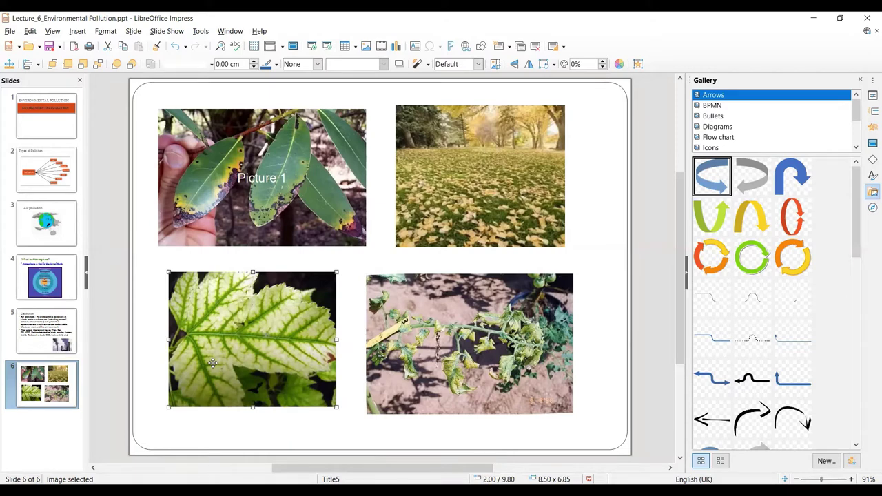
{"action": "key", "text": "ctrl+a"}
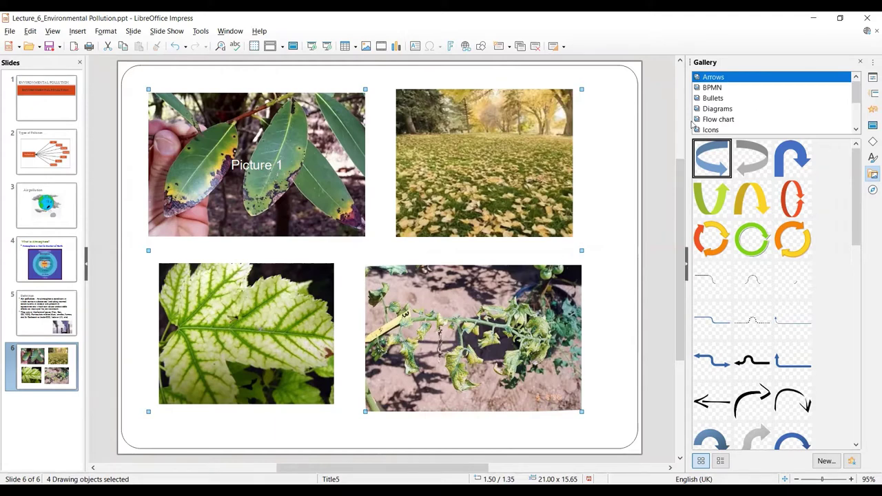
{"action": "left_click", "coordinate": [623, 235]}
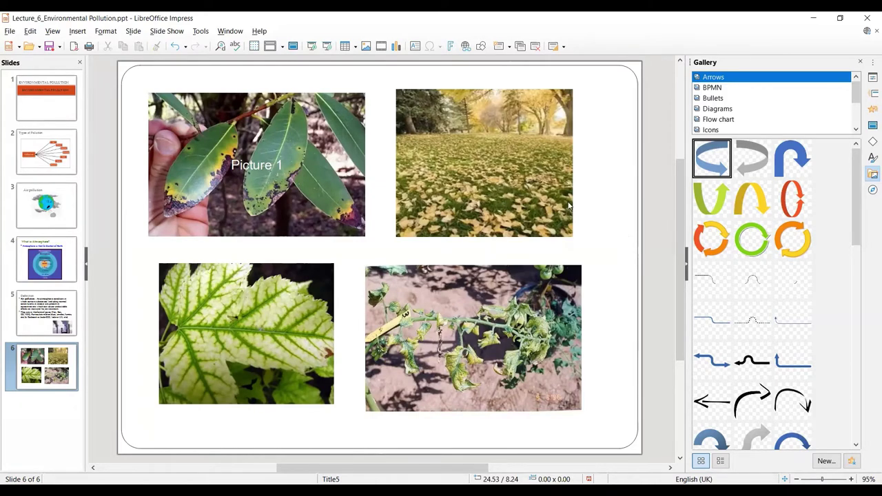
{"action": "left_click", "coordinate": [537, 191]}
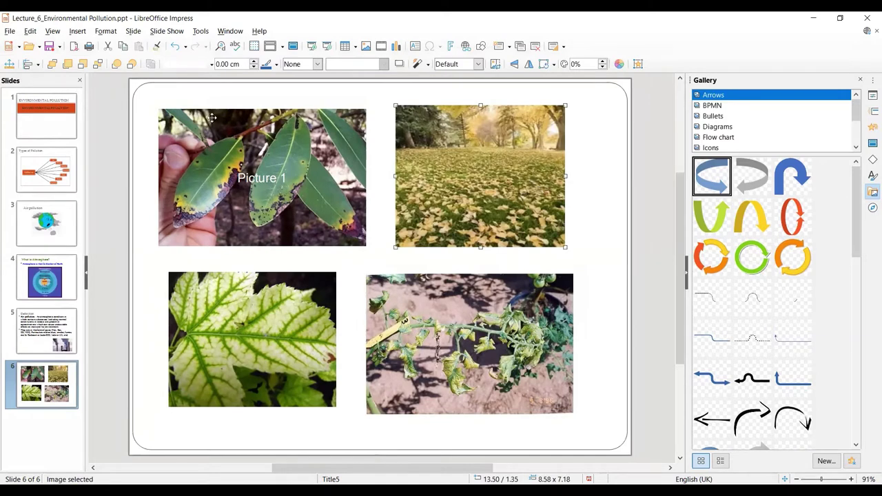
{"action": "left_click", "coordinate": [30, 32]}
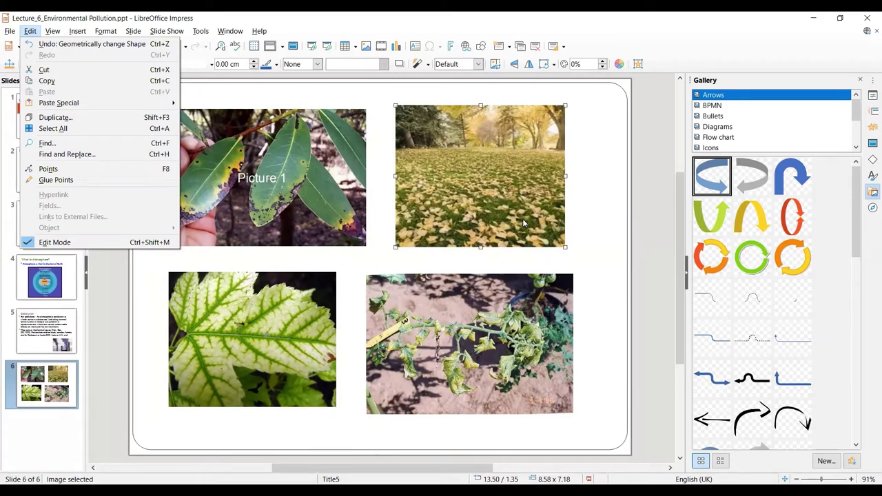
{"action": "left_click", "coordinate": [283, 178]}
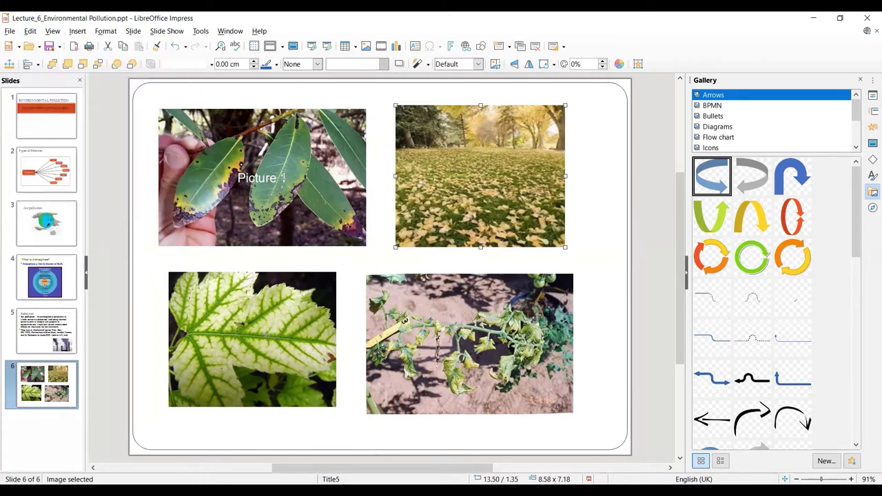
{"action": "double_click", "coordinate": [283, 177]}
{"action": "key", "text": "Escape"}
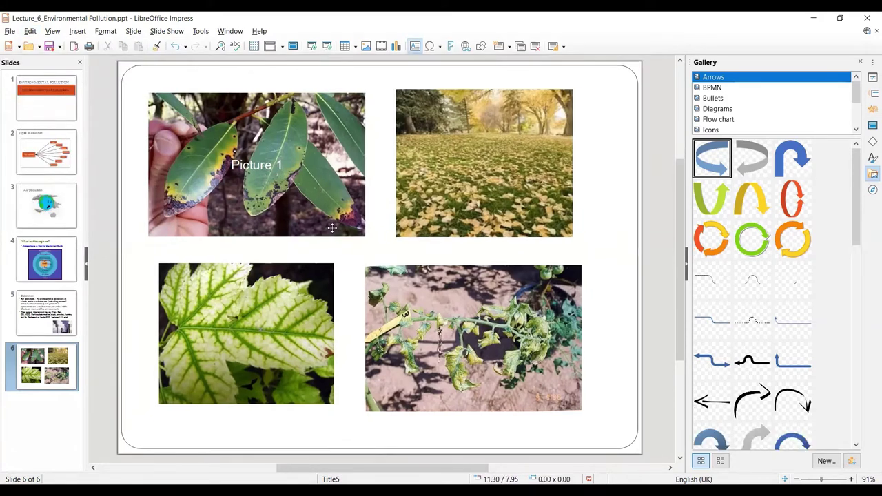
Add the four pictures one by one to a multiple selection, and clear the selection.
{"action": "left_click", "coordinate": [331, 228]}
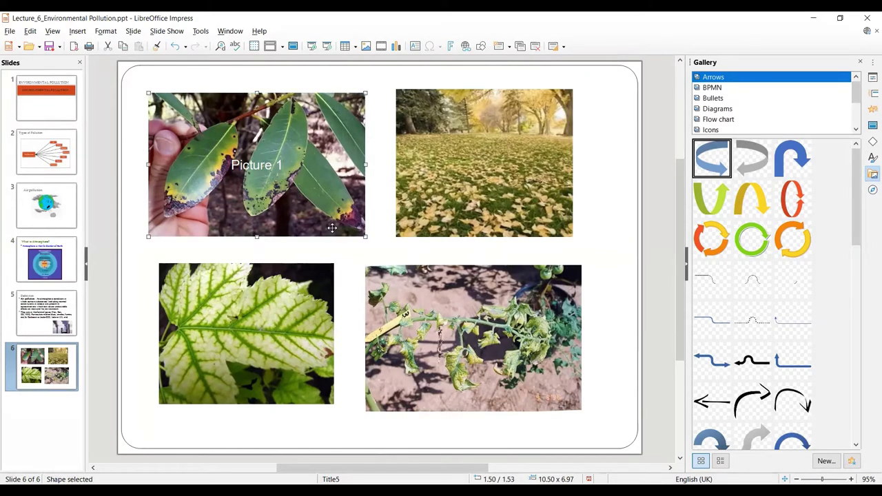
{"action": "left_click", "coordinate": [459, 191], "text": "shift"}
{"action": "left_click", "coordinate": [293, 308], "text": "shift"}
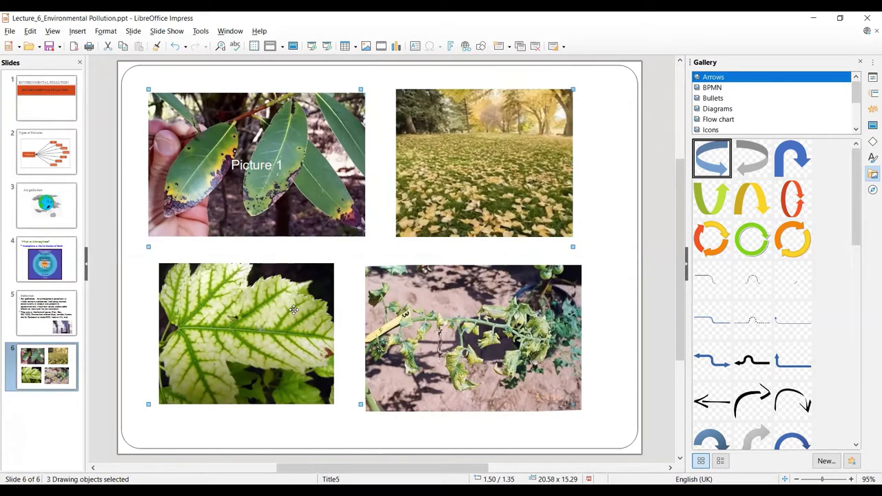
{"action": "left_click", "coordinate": [444, 329], "text": "shift"}
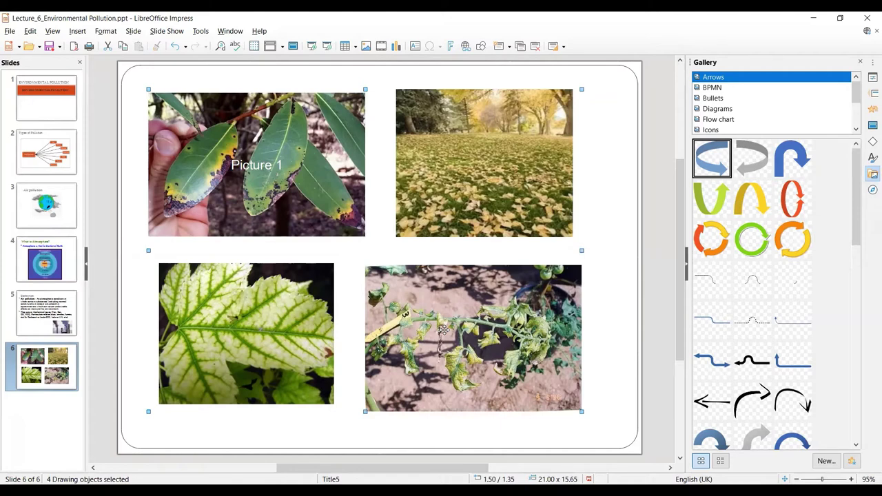
{"action": "left_click", "coordinate": [622, 196]}
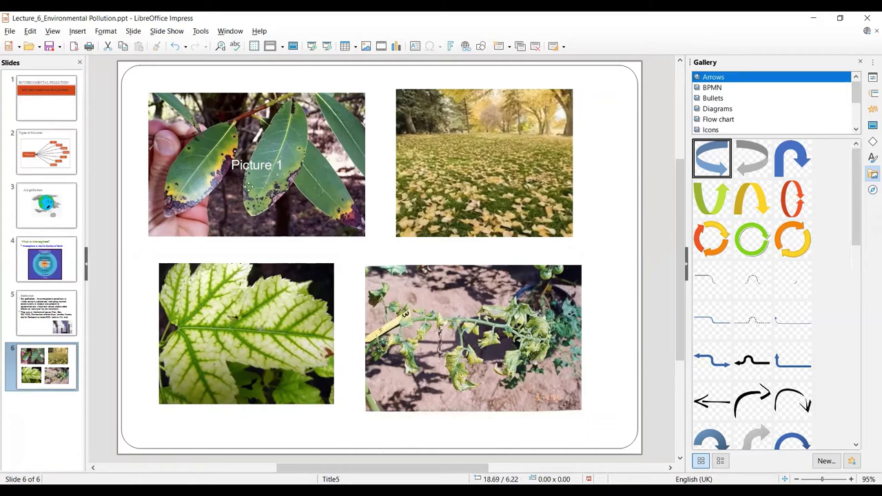
Select all four pictures together and move them down to a vertical position of about 2.50 cm.
{"action": "left_click", "coordinate": [283, 186]}
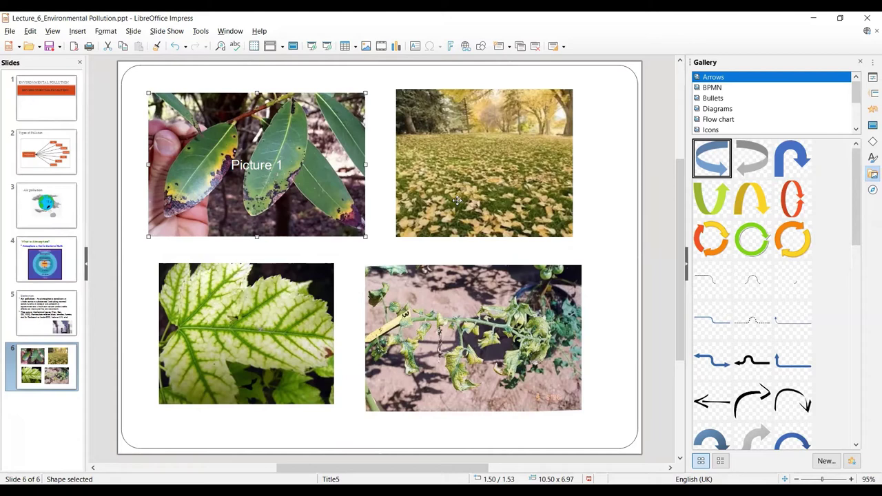
{"action": "left_click", "coordinate": [485, 158], "text": "shift"}
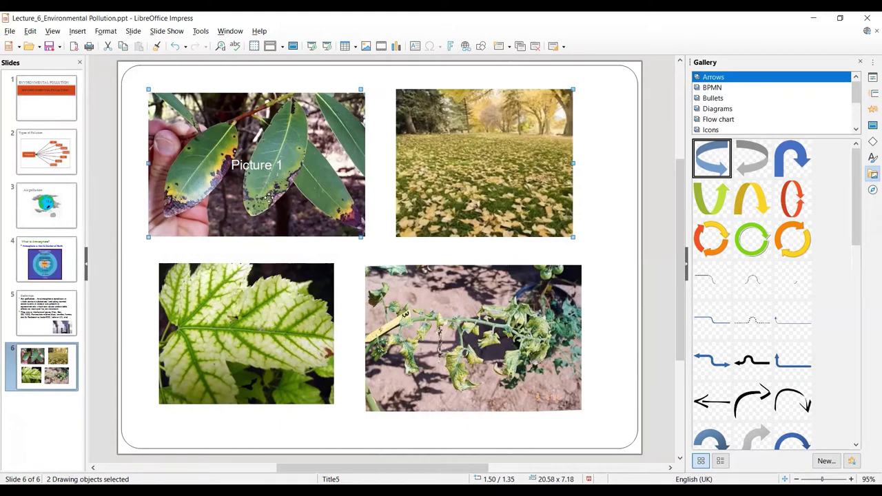
{"action": "left_click", "coordinate": [487, 335], "text": "shift"}
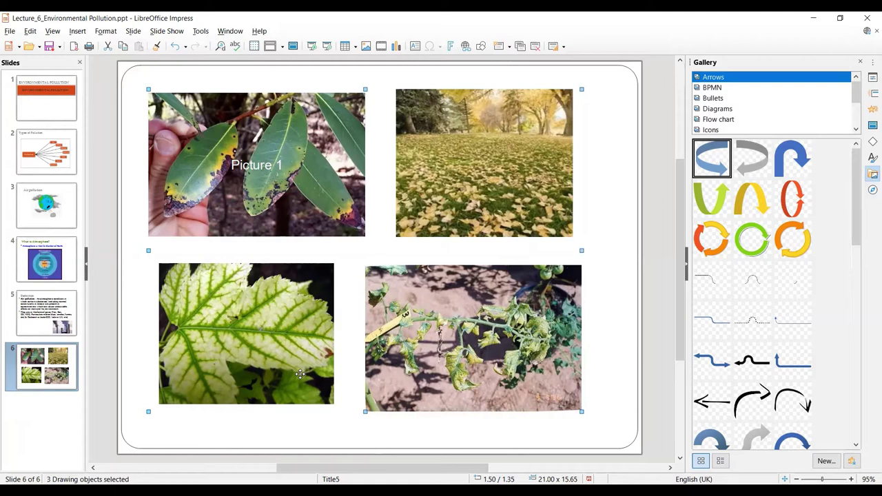
{"action": "left_click", "coordinate": [262, 343], "text": "shift"}
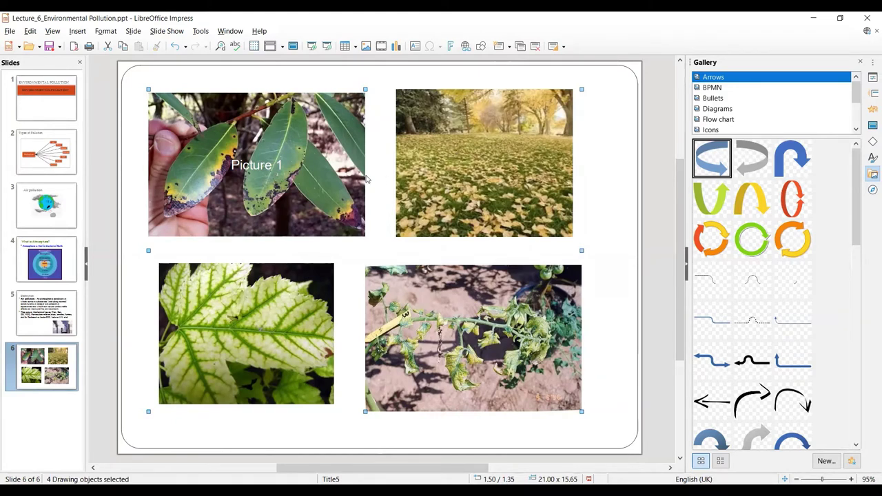
{"action": "mouse_move", "coordinate": [448, 137]}
{"action": "left_mouse_down"}
{"action": "mouse_move", "coordinate": [452, 170]}
{"action": "mouse_move", "coordinate": [505, 162]}
{"action": "mouse_move", "coordinate": [442, 160]}
{"action": "mouse_move", "coordinate": [427, 138]}
{"action": "mouse_move", "coordinate": [421, 187]}
{"action": "mouse_move", "coordinate": [338, 197]}
{"action": "mouse_move", "coordinate": [386, 157]}
{"action": "mouse_move", "coordinate": [431, 148]}
{"action": "mouse_move", "coordinate": [503, 164]}
{"action": "mouse_move", "coordinate": [494, 219]}
{"action": "mouse_move", "coordinate": [459, 193]}
{"action": "mouse_move", "coordinate": [453, 162]}
{"action": "left_mouse_up"}
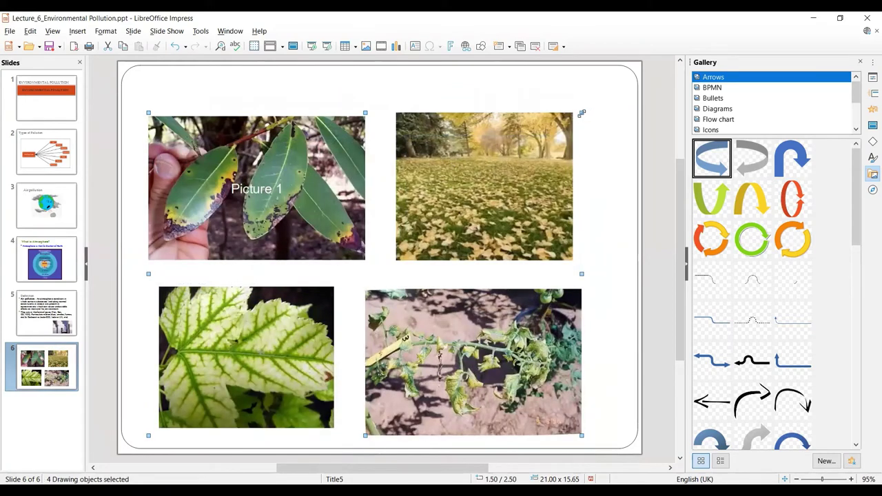
{"action": "left_click", "coordinate": [597, 137]}
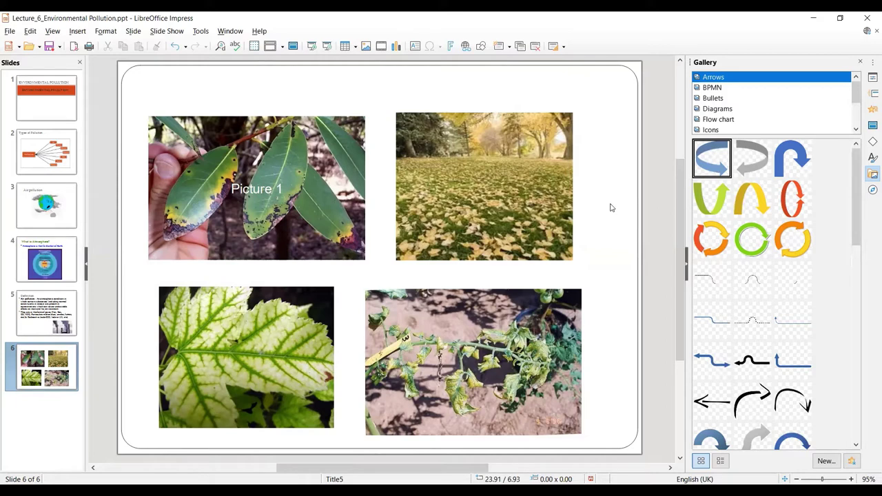
Select the two upper pictures and shift them slightly left to a horizontal position of about 1.42 cm.
{"action": "left_click", "coordinate": [261, 198]}
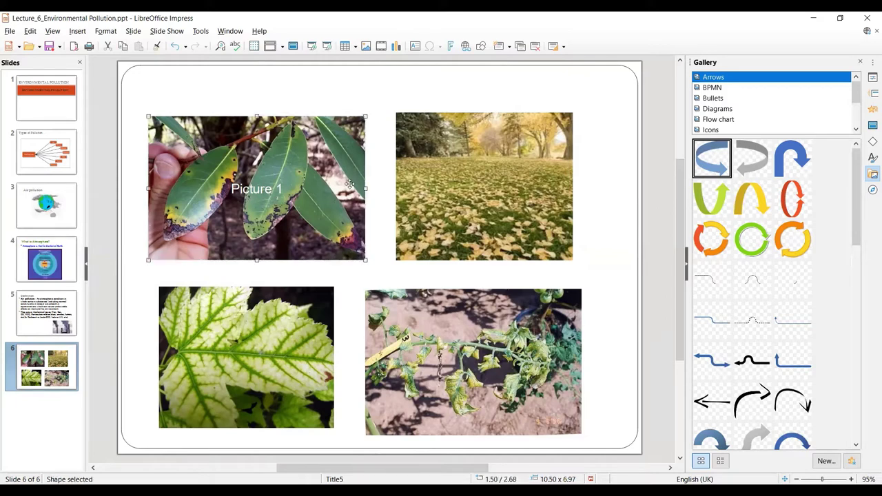
{"action": "left_click", "coordinate": [457, 188], "text": "shift"}
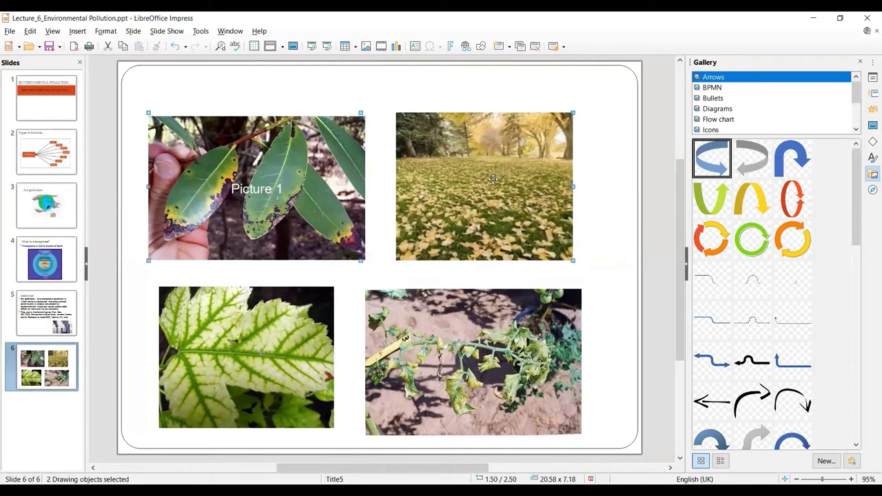
{"action": "mouse_move", "coordinate": [493, 180]}
{"action": "left_mouse_down"}
{"action": "mouse_move", "coordinate": [494, 197]}
{"action": "mouse_move", "coordinate": [494, 164]}
{"action": "mouse_move", "coordinate": [492, 179]}
{"action": "left_mouse_up"}
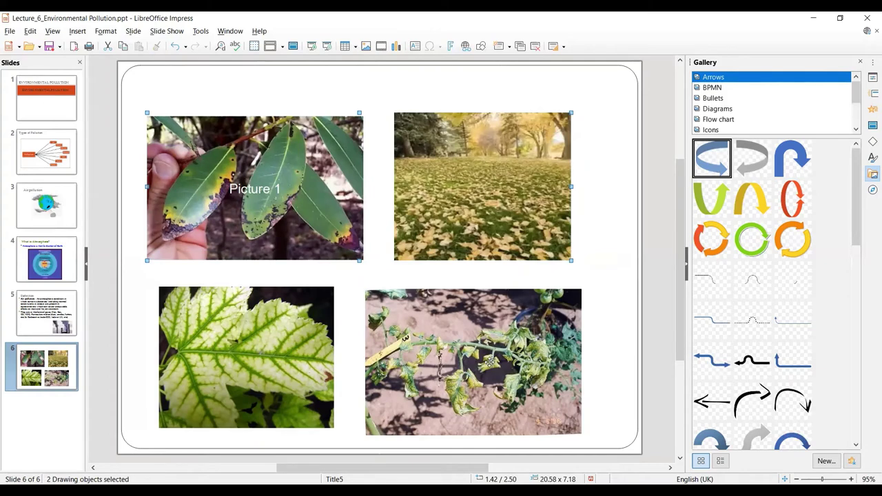
Select all four pictures on the slide and group them into a single object.
{"action": "left_click", "coordinate": [513, 358]}
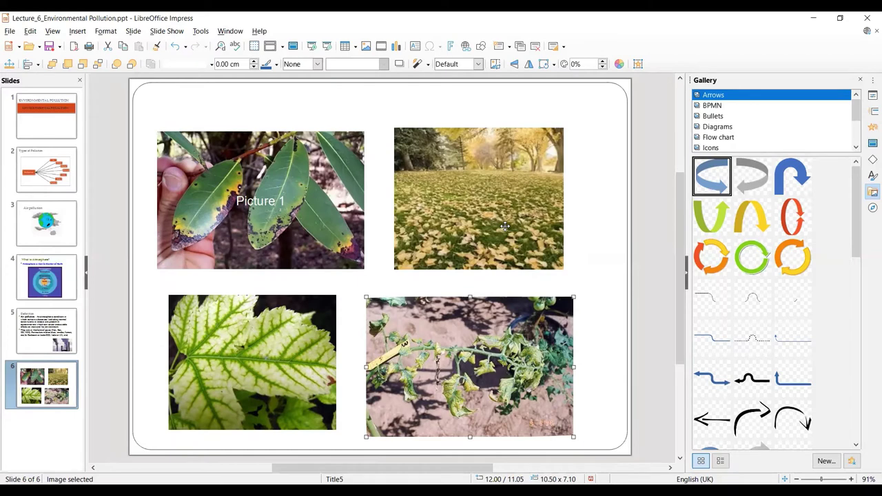
{"action": "key", "text": "ctrl+a"}
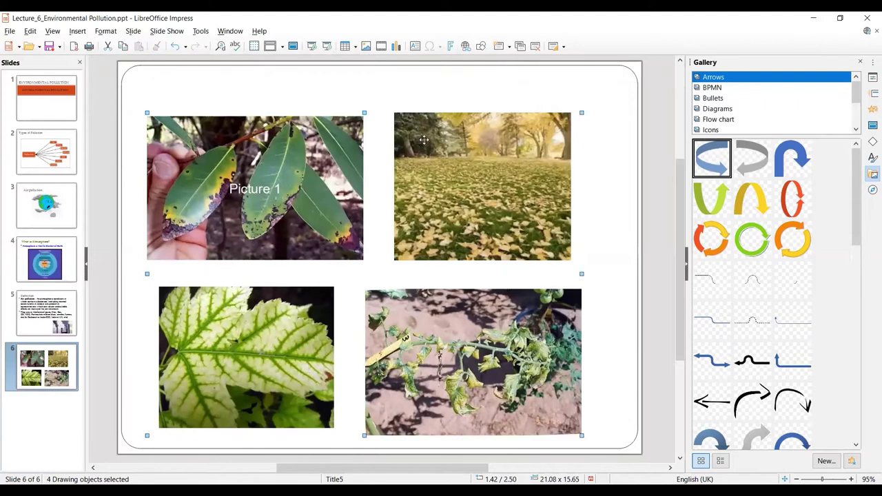
{"action": "right_click", "coordinate": [449, 226]}
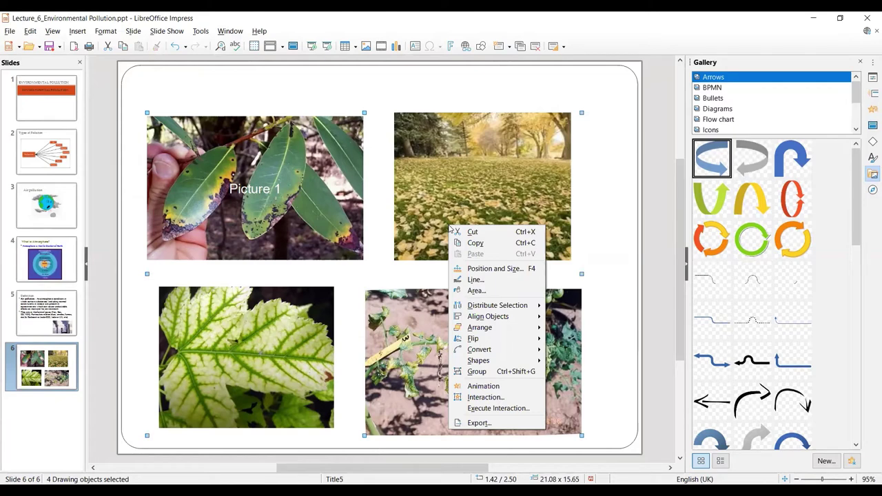
{"action": "left_click", "coordinate": [496, 372]}
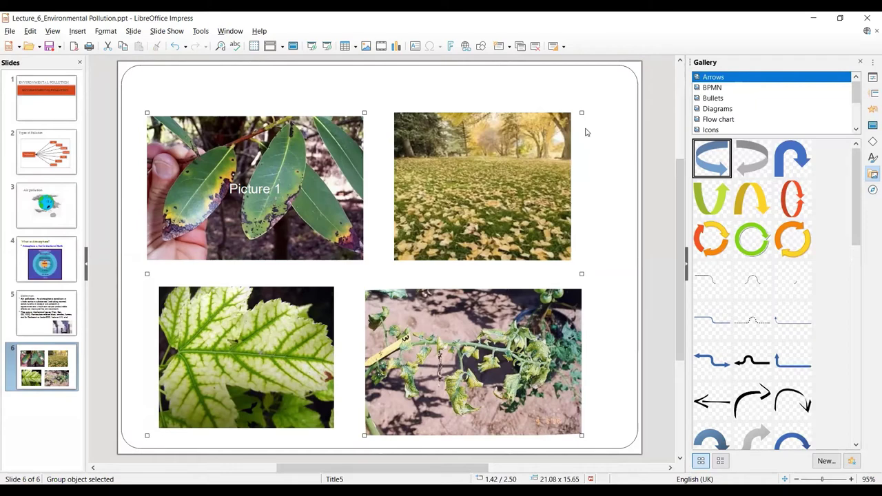
Move the picture group slightly up and resize it to about 14.08 × 13.50 cm.
{"action": "left_click_drag", "start_coordinate": [480, 188], "coordinate": [481, 175]}
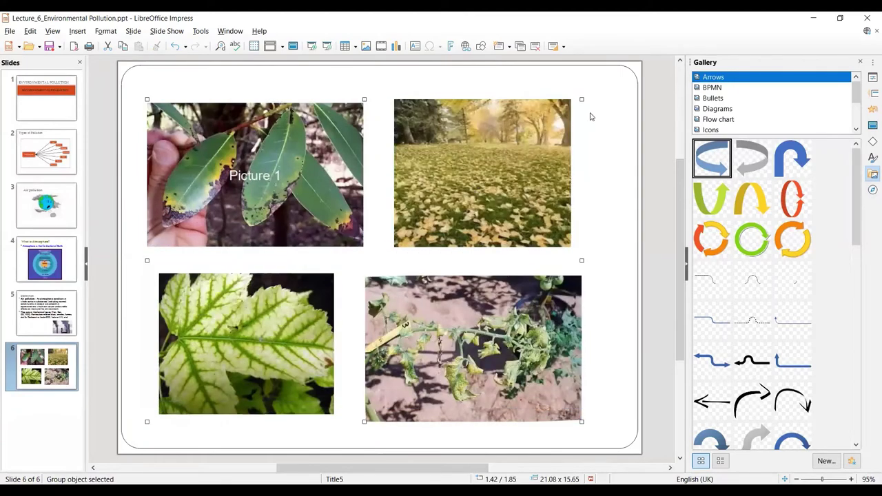
{"action": "left_click_drag", "start_coordinate": [581, 100], "coordinate": [439, 198]}
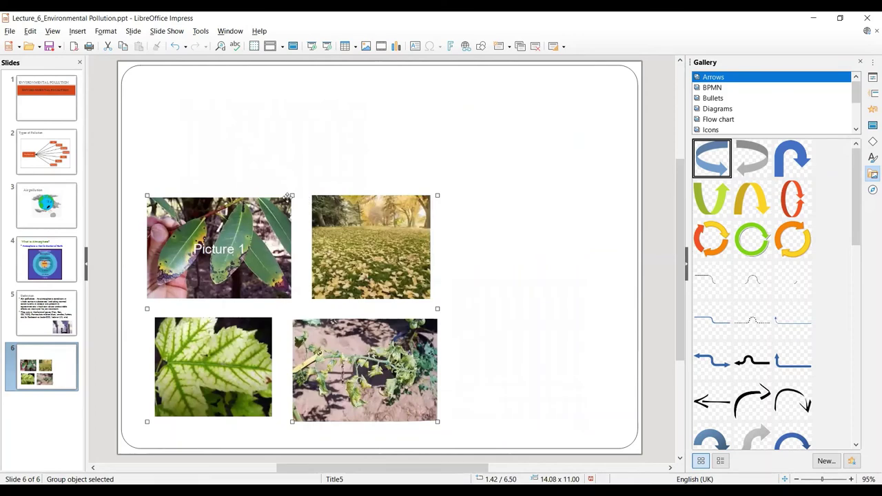
{"action": "left_click_drag", "start_coordinate": [292, 196], "coordinate": [288, 148]}
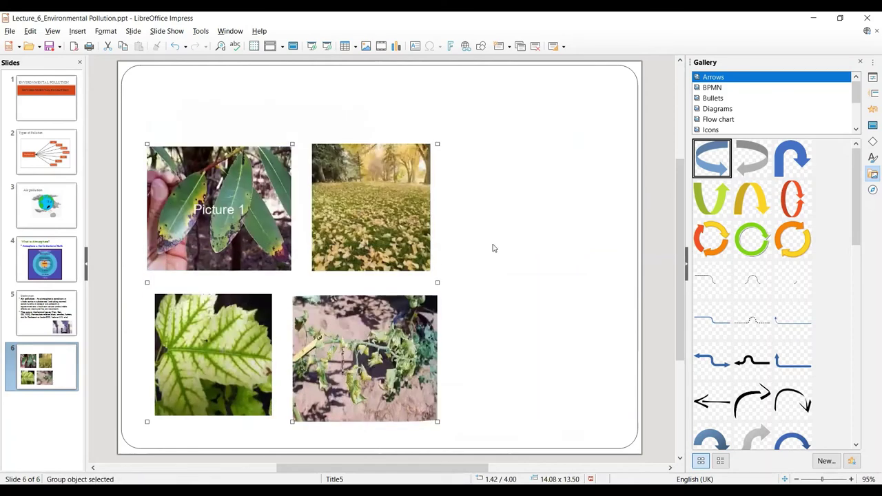
{"action": "left_click", "coordinate": [566, 188]}
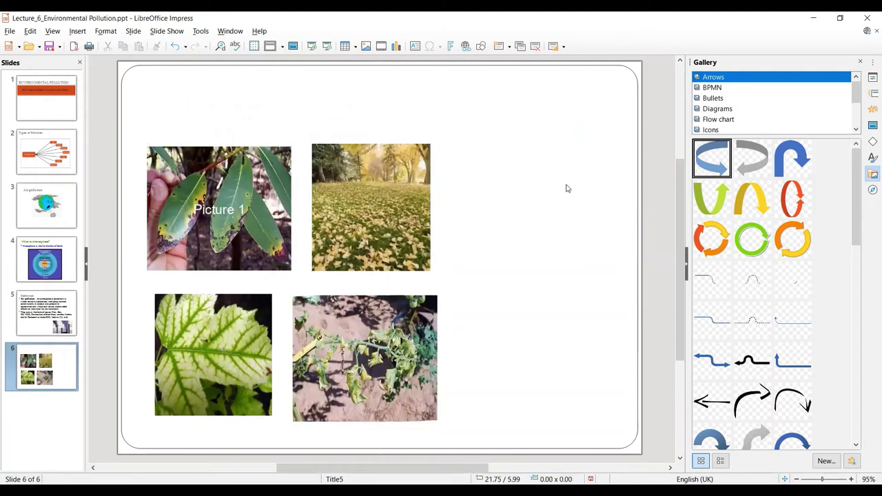
Select the picture group on the slide and ungroup it into separate pictures.
{"action": "left_click", "coordinate": [333, 237]}
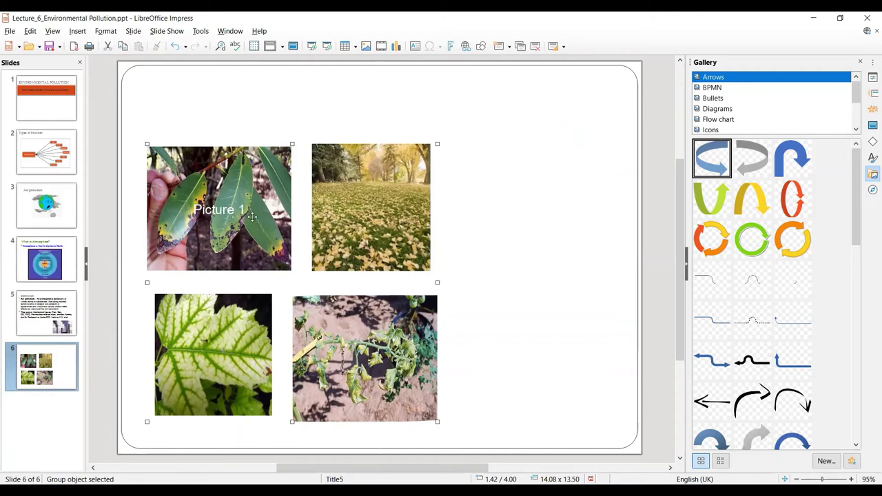
{"action": "left_click", "coordinate": [107, 32]}
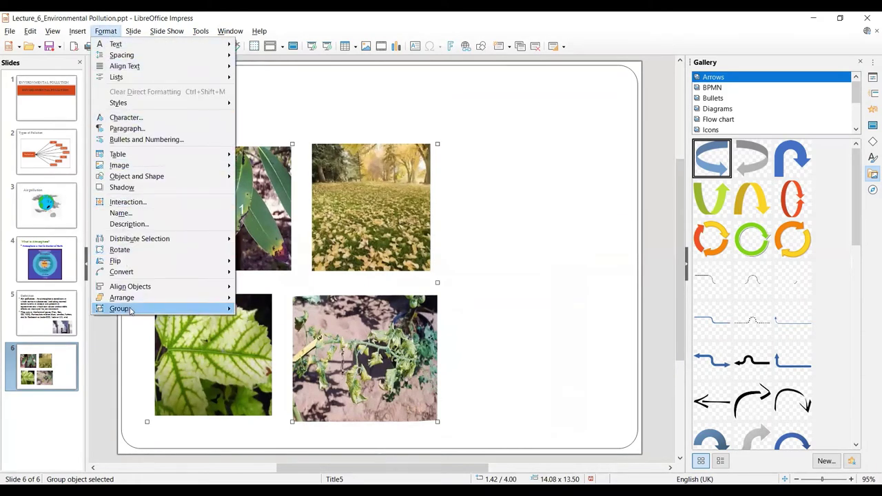
{"action": "mouse_move", "coordinate": [131, 312]}
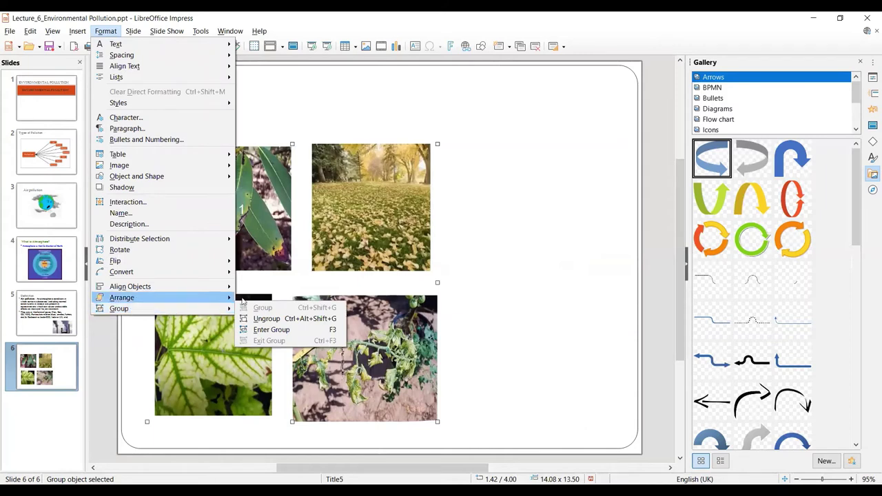
{"action": "left_click", "coordinate": [302, 319]}
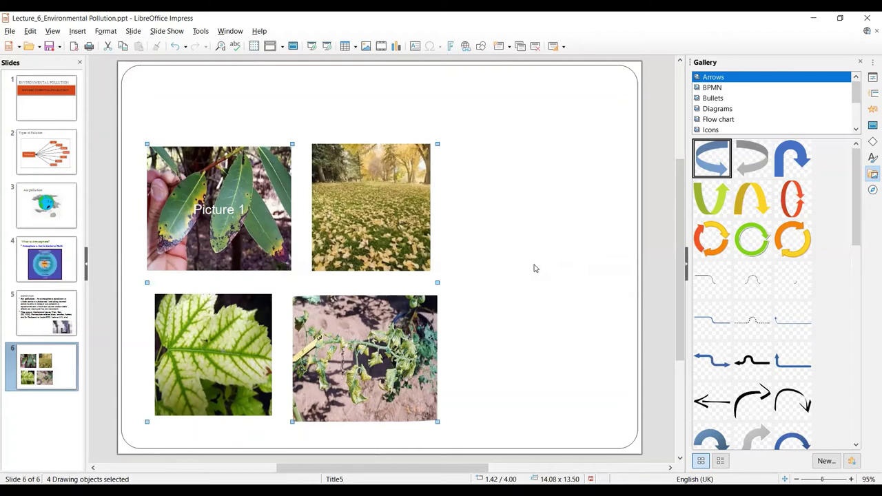
Select the two upper pictures together and group them into a single object.
{"action": "left_click", "coordinate": [213, 214]}
{"action": "left_click", "coordinate": [354, 208], "text": "shift"}
{"action": "right_click", "coordinate": [355, 208]}
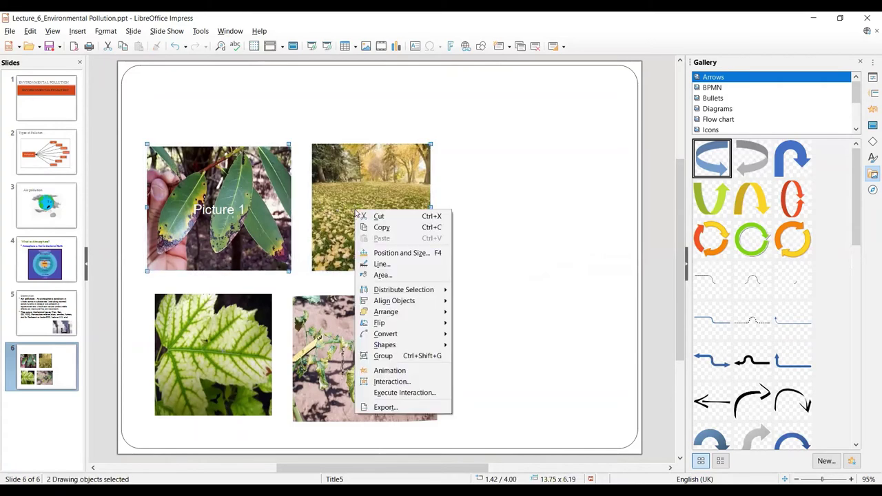
{"action": "left_click", "coordinate": [383, 356]}
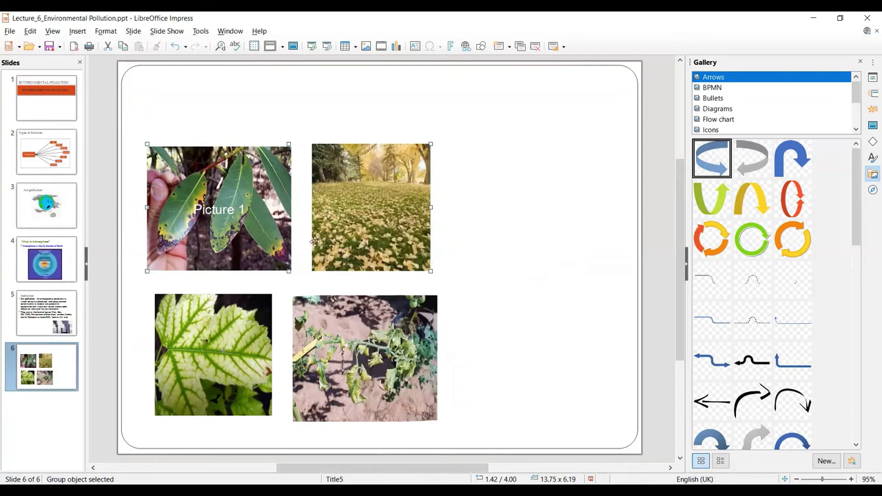
Move the group of the two upper pictures up and right to a position of about 5.00 / 2.50 cm.
{"action": "double_click", "coordinate": [377, 343]}
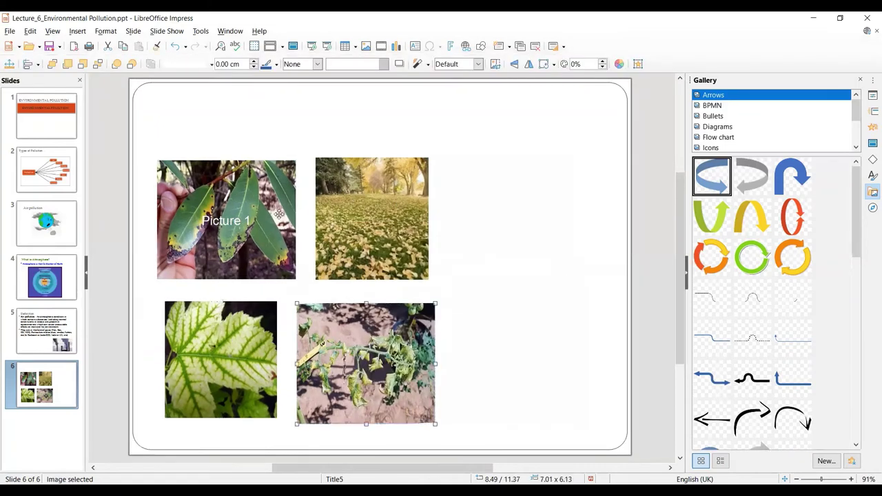
{"action": "left_click", "coordinate": [280, 214]}
{"action": "left_click_drag", "start_coordinate": [269, 209], "coordinate": [340, 175]}
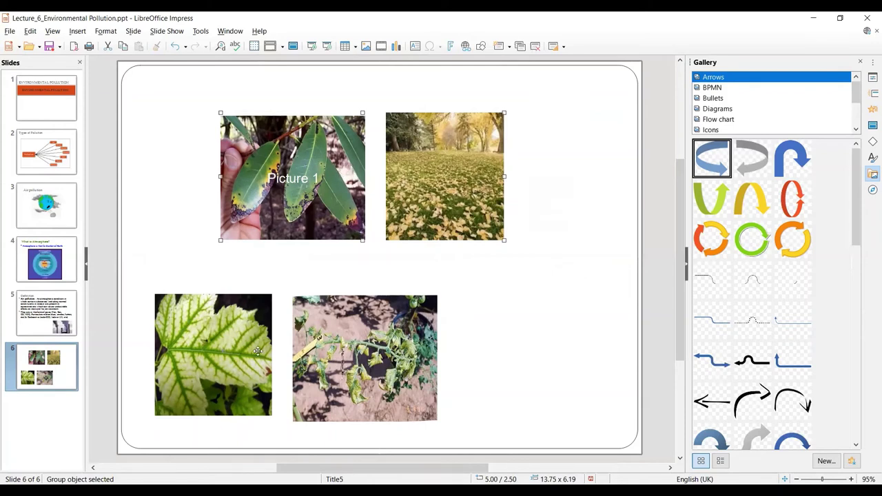
Select the lower pictures individually and then together, and examine the grouping commands available for the pair.
{"action": "left_click", "coordinate": [245, 372]}
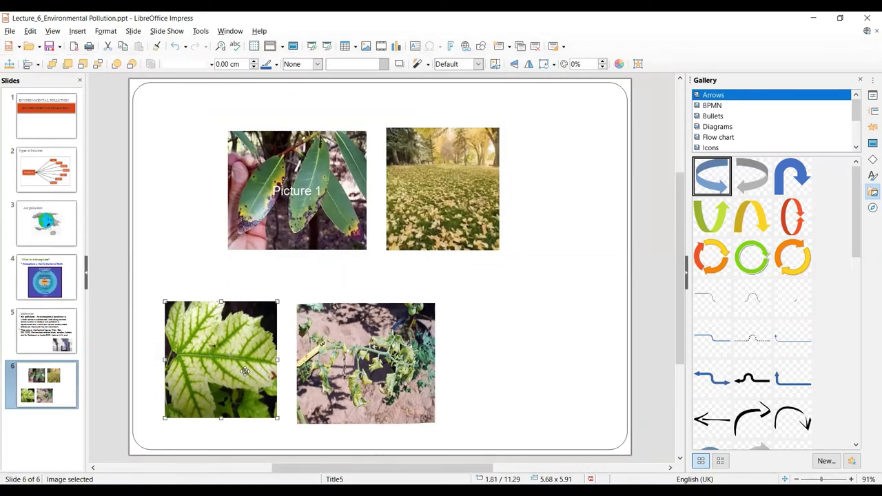
{"action": "left_click", "coordinate": [338, 351]}
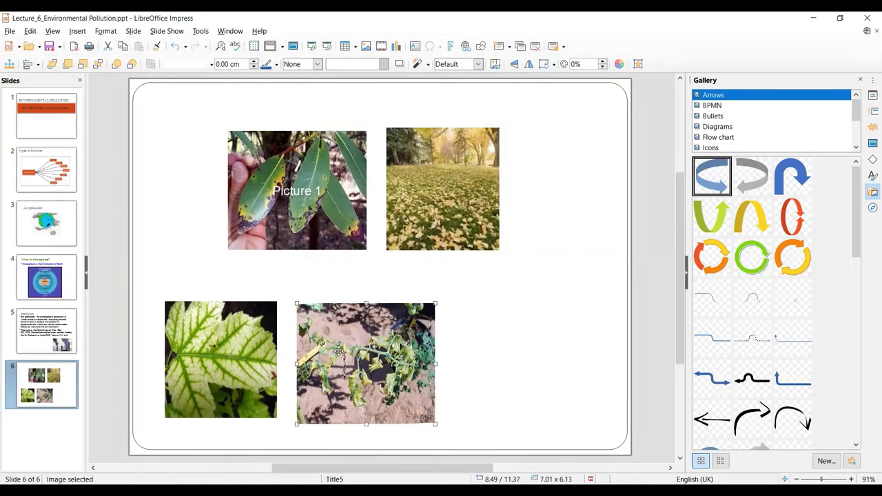
{"action": "left_click", "coordinate": [219, 359]}
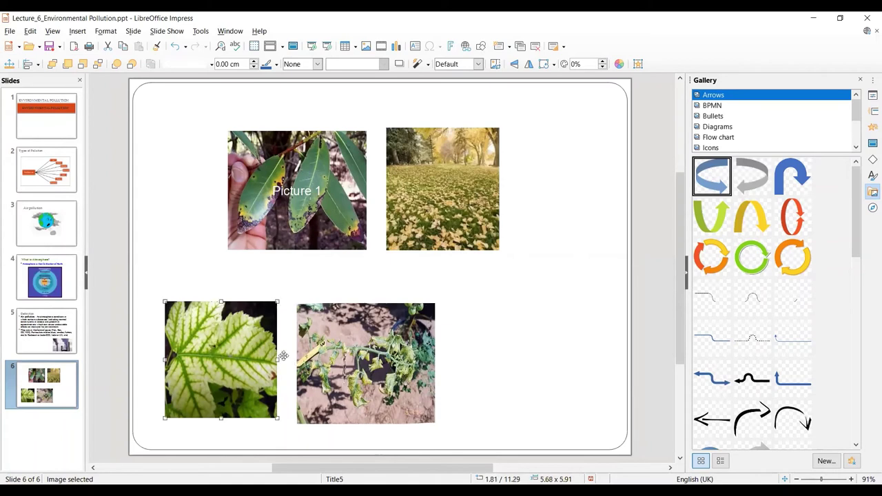
{"action": "left_click", "coordinate": [336, 352], "text": "shift"}
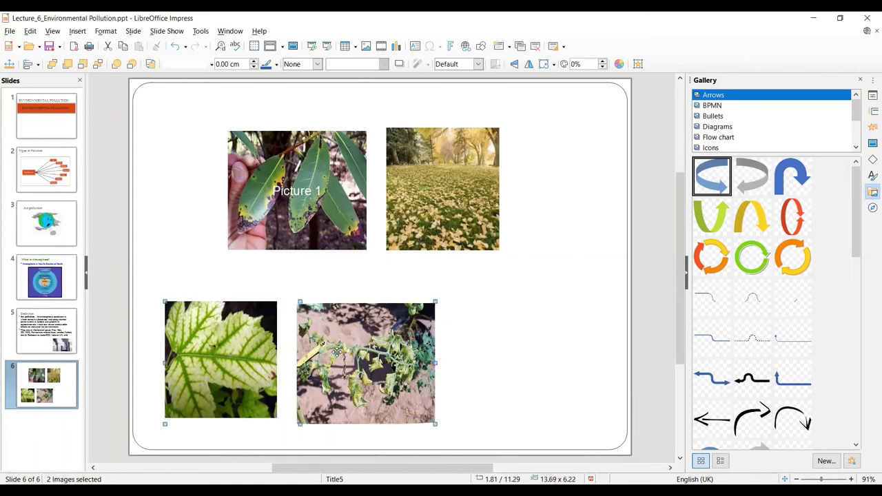
{"action": "left_click", "coordinate": [105, 31]}
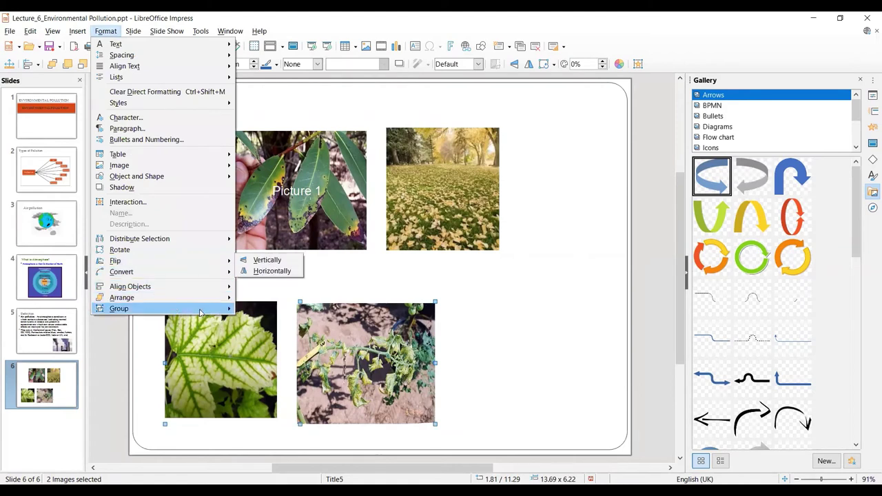
{"action": "mouse_move", "coordinate": [203, 309]}
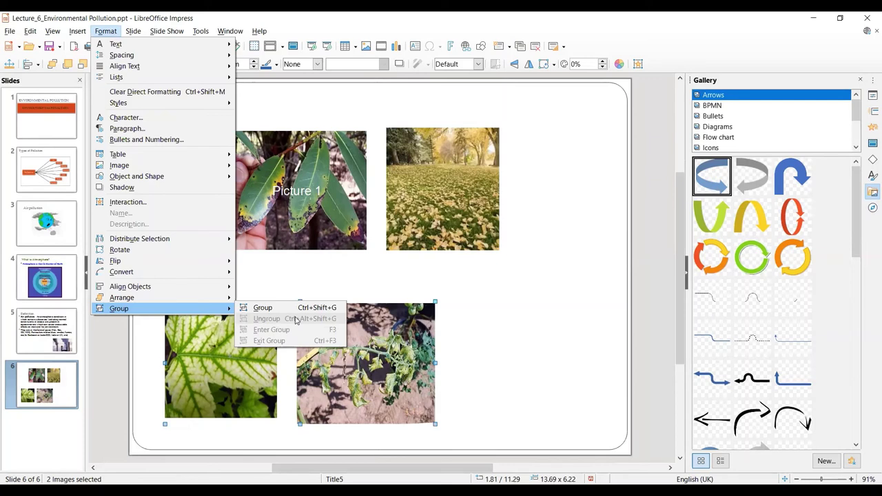
{"action": "left_click", "coordinate": [532, 303]}
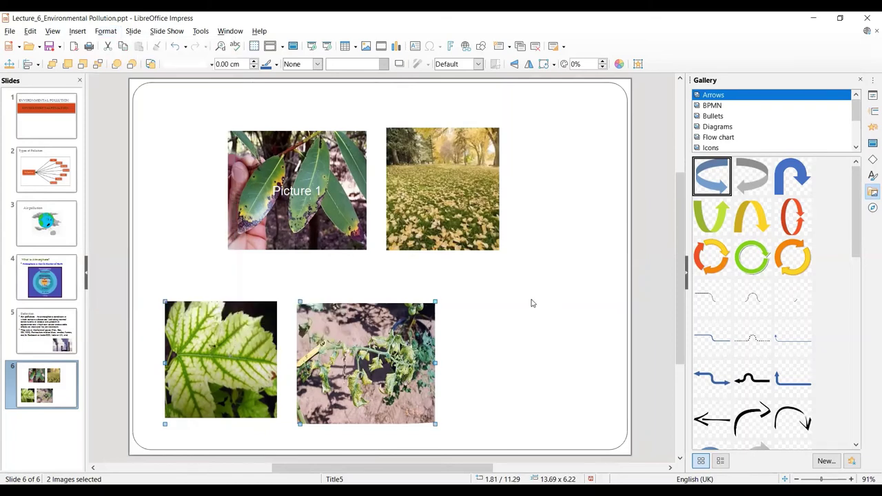
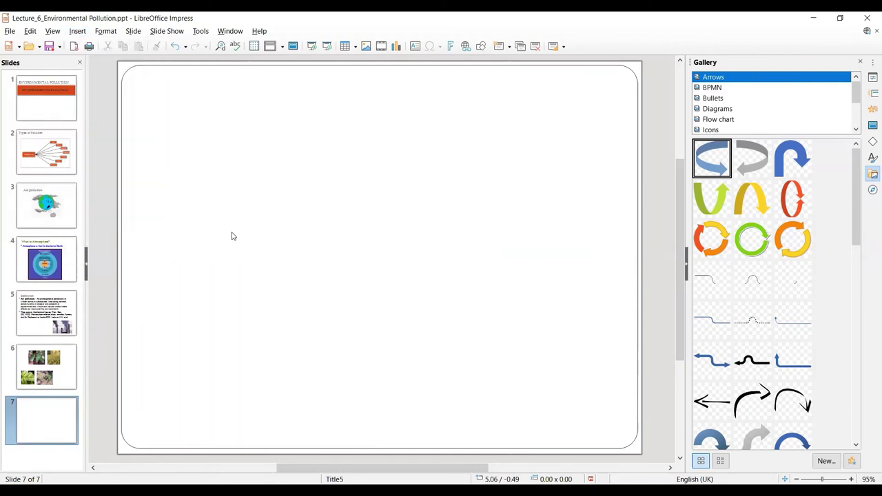
Apply the "Title, 2 Content and Content" layout to slide 7.
{"action": "left_click", "coordinate": [134, 31]}
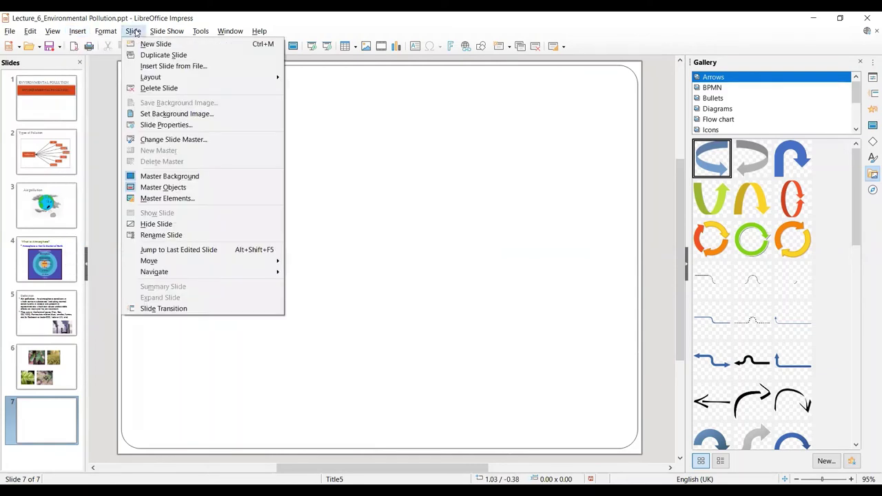
{"action": "mouse_move", "coordinate": [269, 81]}
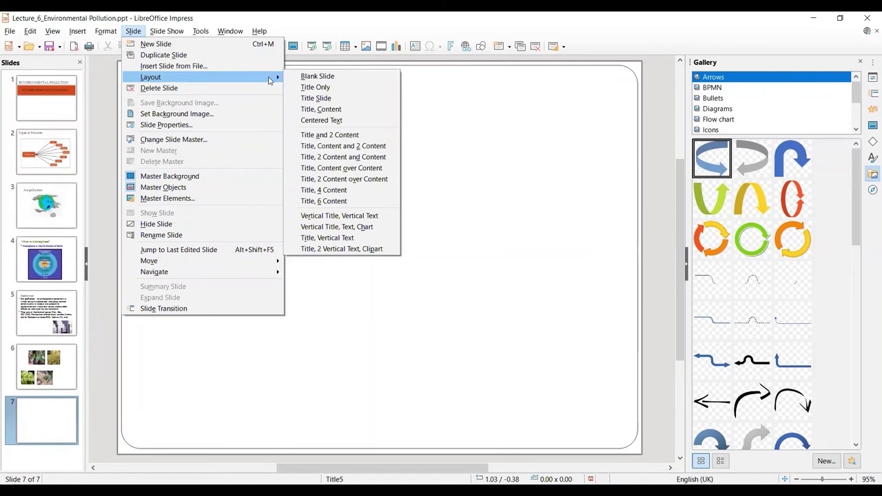
{"action": "left_click", "coordinate": [361, 155]}
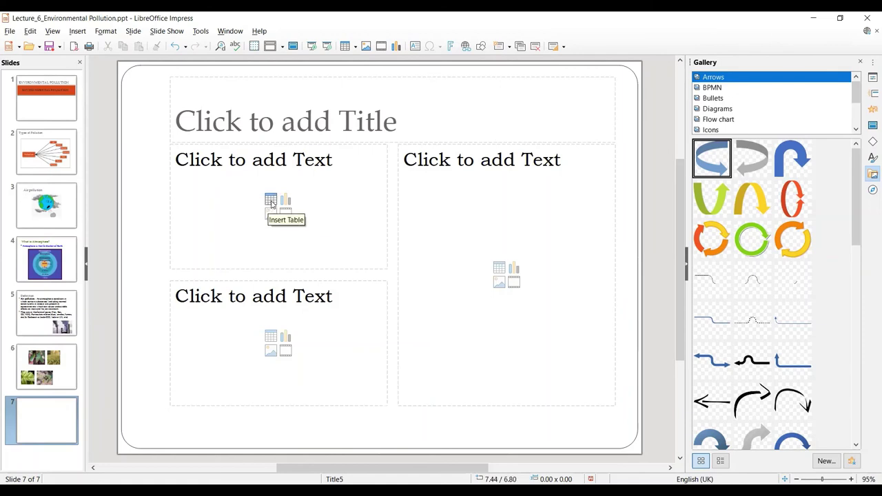
Insert a table with five columns and five rows in the upper-left content placeholder and select its first row.
{"action": "left_click", "coordinate": [271, 203]}
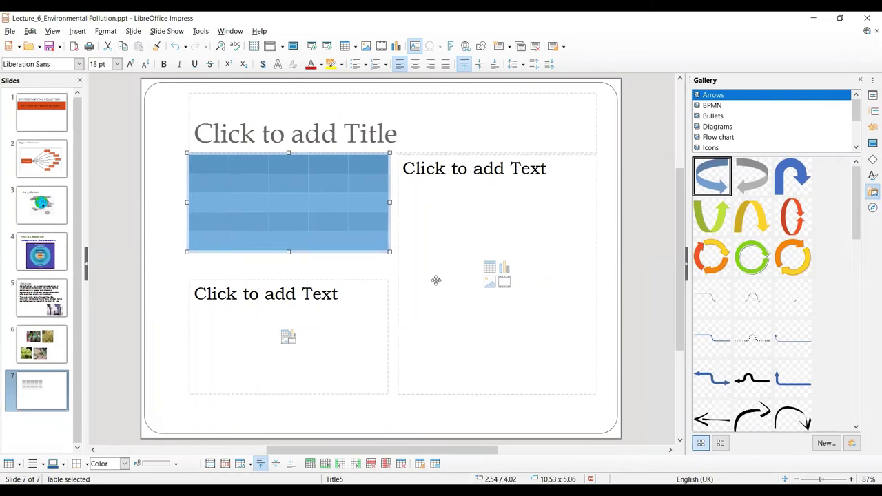
{"action": "left_click_drag", "start_coordinate": [193, 167], "coordinate": [385, 166]}
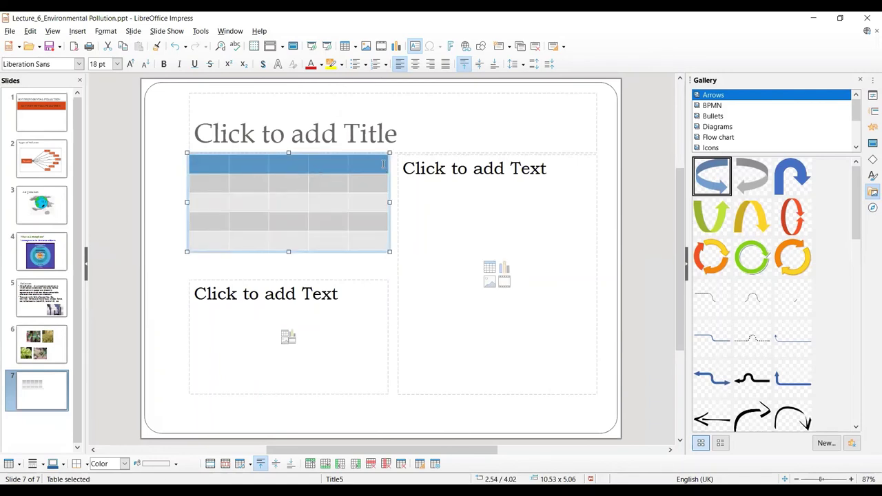
{"action": "left_click", "coordinate": [215, 160]}
{"action": "type", "text": "hjl"}
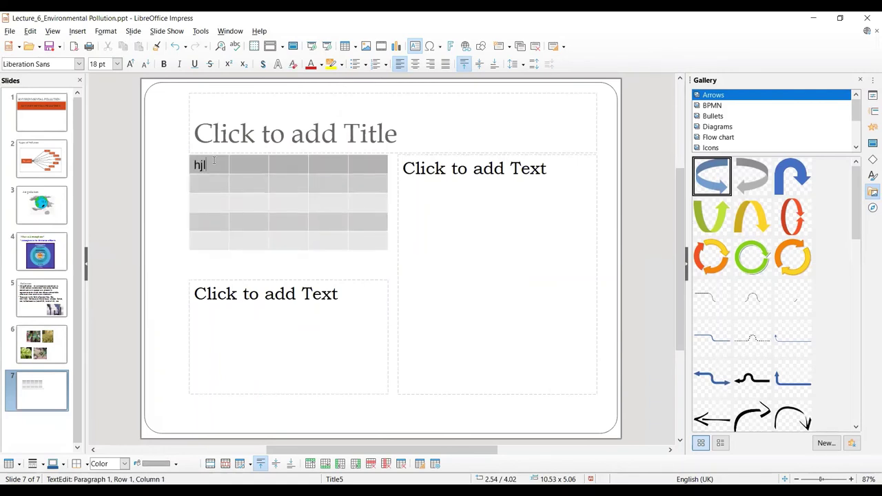
{"action": "key", "text": "BackSpace"}
{"action": "key", "text": "BackSpace"}
{"action": "key", "text": "BackSpace"}
Enter 2, 3, 4 and 5 in the second to fifth cells of the table's first row.
{"action": "key", "text": "Tab"}
{"action": "type", "text": "2"}
{"action": "key", "text": "Tab"}
{"action": "type", "text": "3"}
{"action": "key", "text": "Tab"}
{"action": "type", "text": "4"}
{"action": "key", "text": "Tab"}
{"action": "type", "text": "5"}
Examine the commands for inserting rows and columns in the table.
{"action": "left_click", "coordinate": [252, 184]}
{"action": "right_click", "coordinate": [252, 184]}
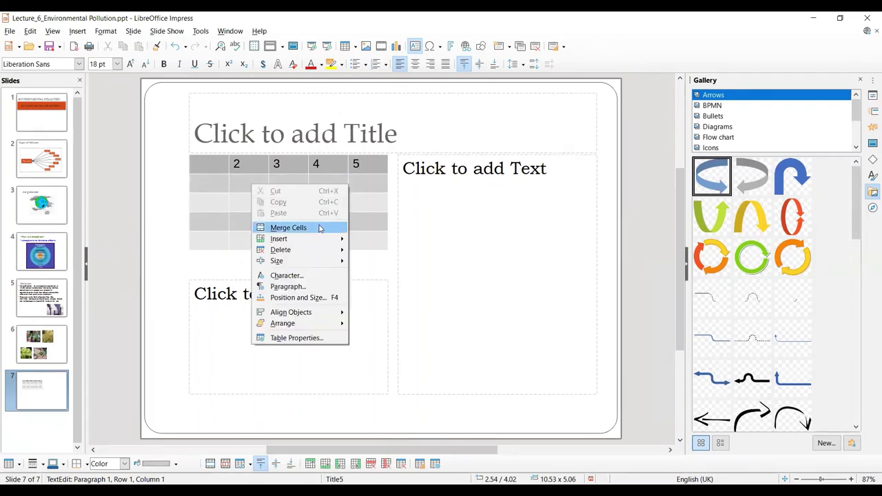
{"action": "mouse_move", "coordinate": [303, 239]}
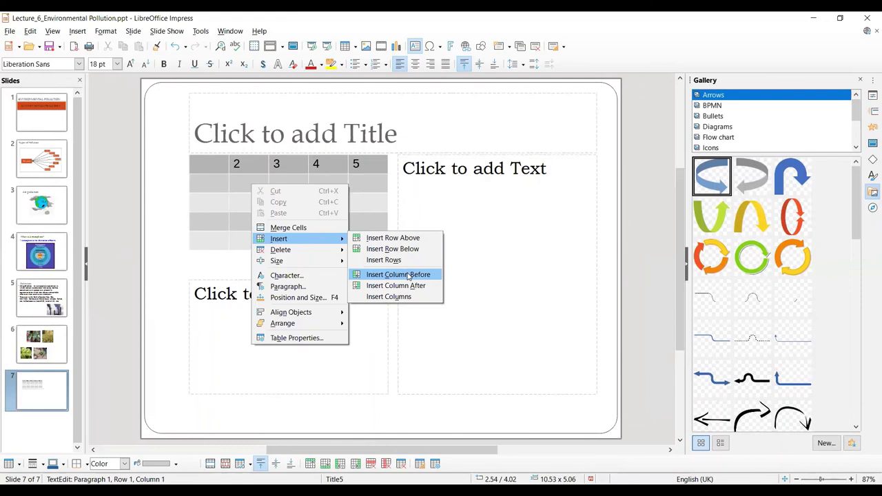
{"action": "left_click", "coordinate": [200, 177]}
Merge the second to fourth cells of the table's third row and select the right content placeholder.
{"action": "left_click_drag", "start_coordinate": [243, 198], "coordinate": [337, 205]}
{"action": "right_click", "coordinate": [336, 204]}
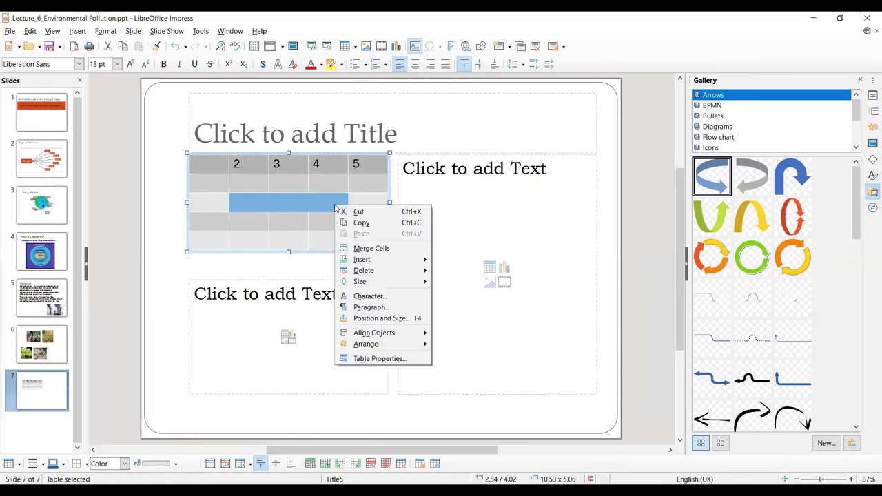
{"action": "left_click", "coordinate": [366, 249]}
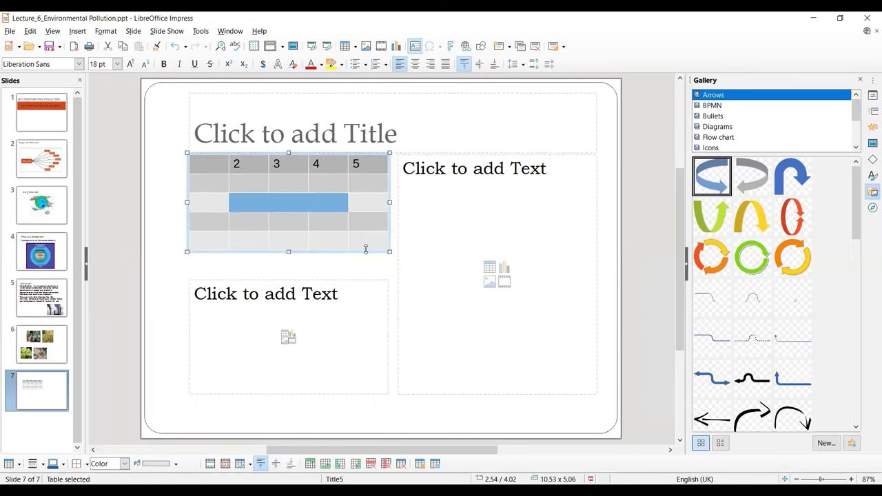
{"action": "right_click", "coordinate": [297, 204]}
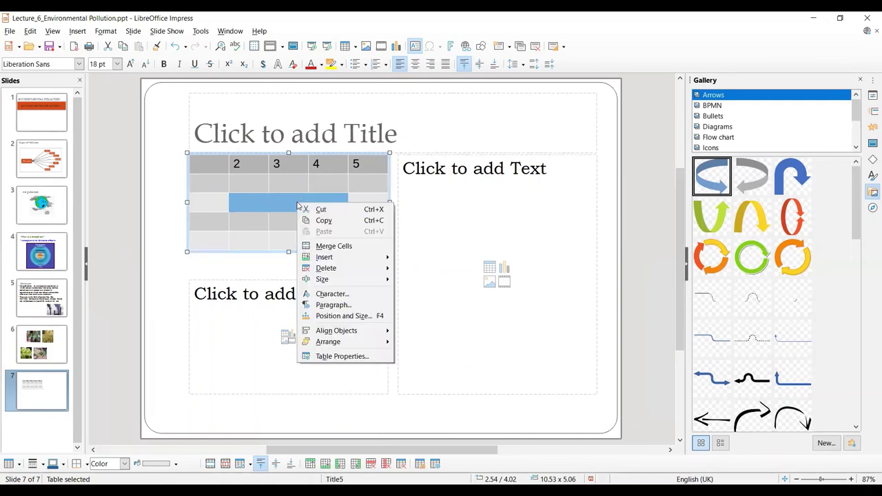
{"action": "mouse_move", "coordinate": [334, 280]}
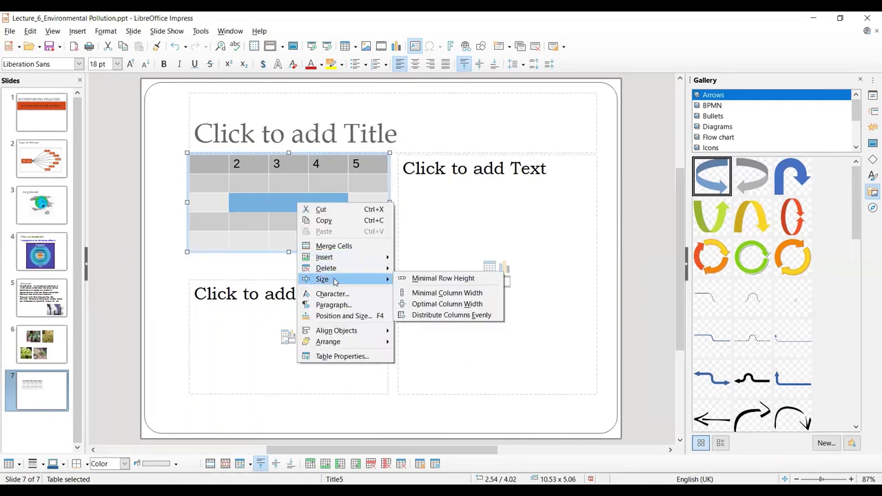
{"action": "left_click", "coordinate": [340, 247]}
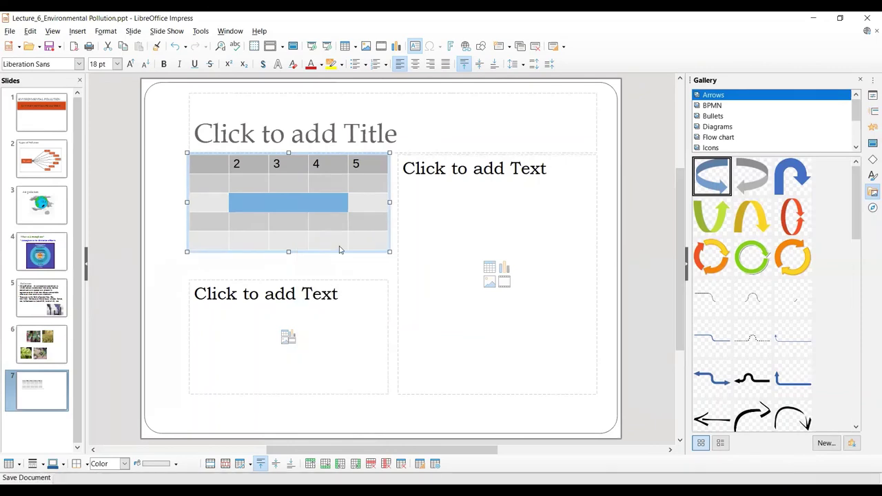
{"action": "left_click", "coordinate": [438, 206]}
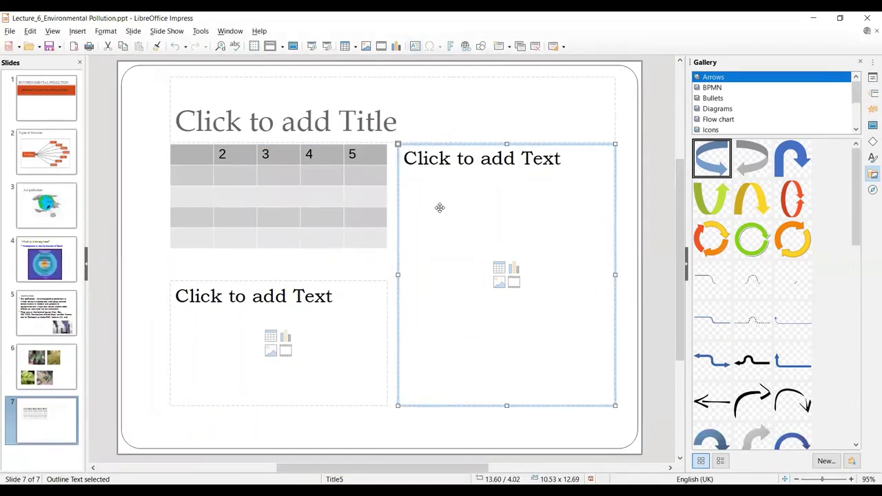